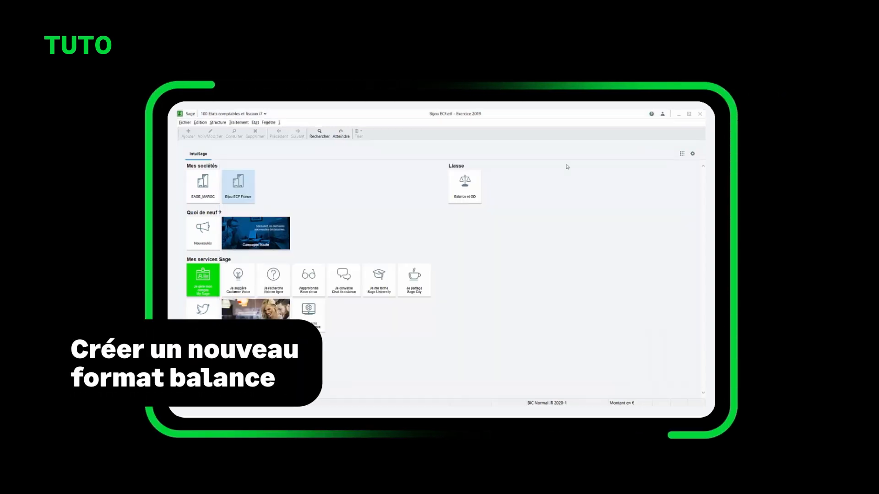
Step: Create a new customizable import/export format and save it as Format Balance in the Documents folder
left_click(184, 123)
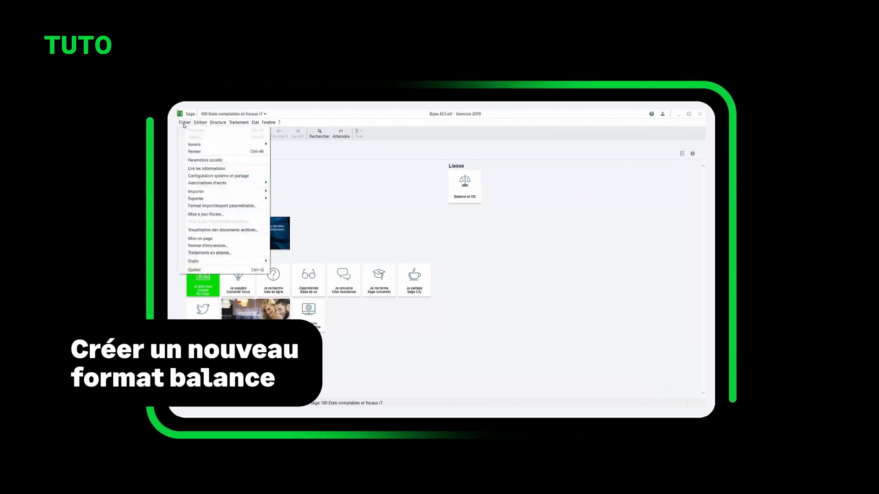
left_click(195, 207)
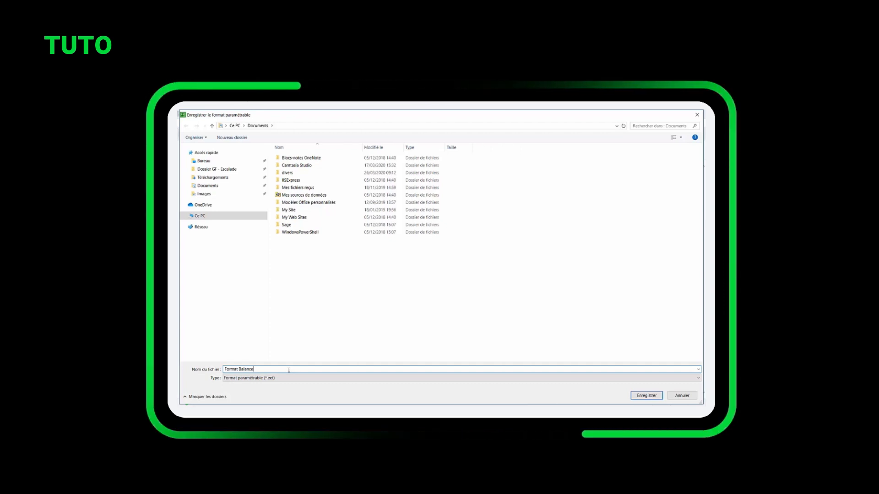
left_click(646, 395)
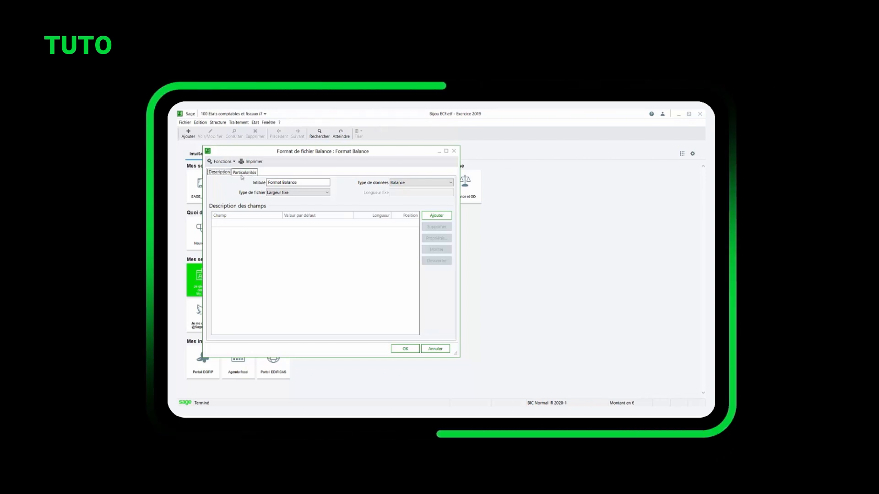
Step: Change the balance format's file type to Délimité and accept the change of type
left_click(303, 184)
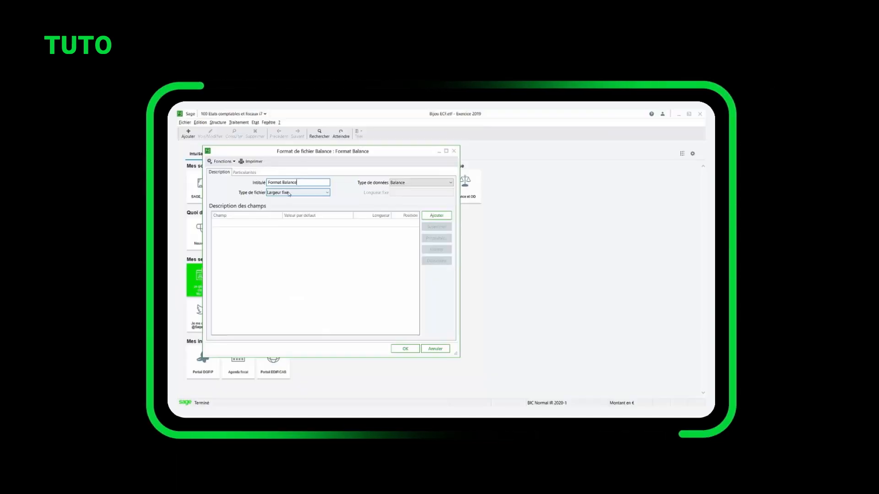
left_click(288, 193)
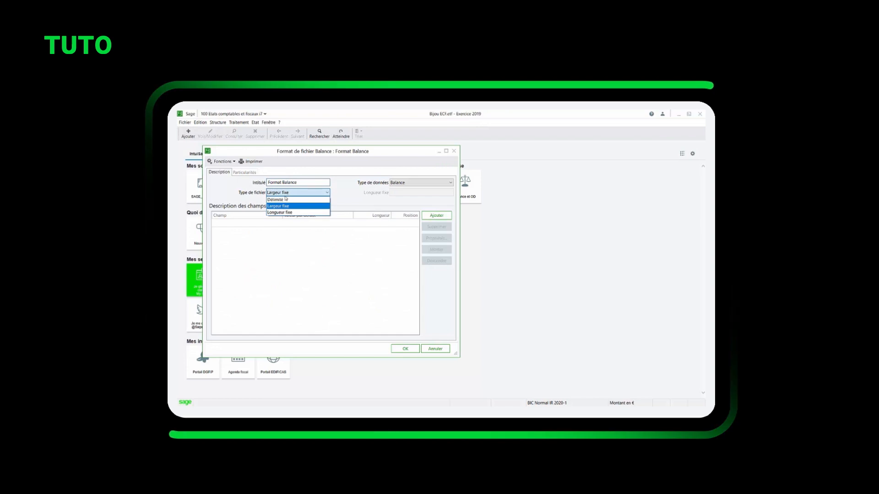
left_click(276, 199)
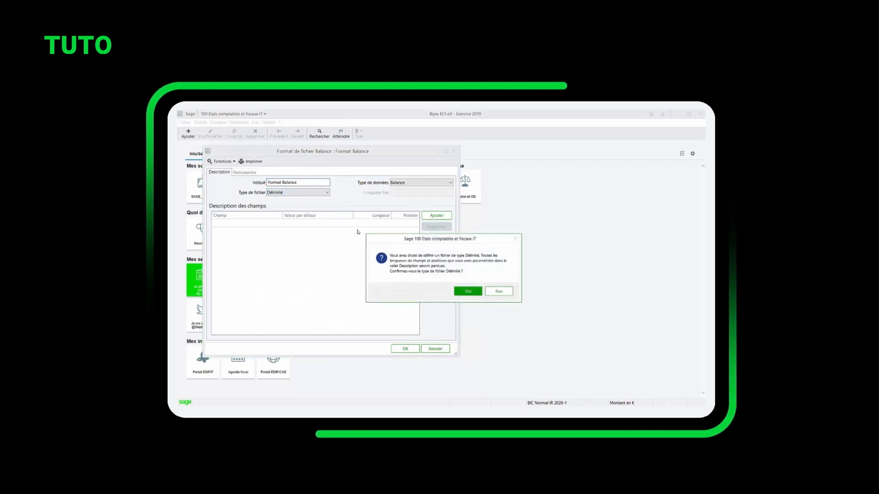
left_click(469, 293)
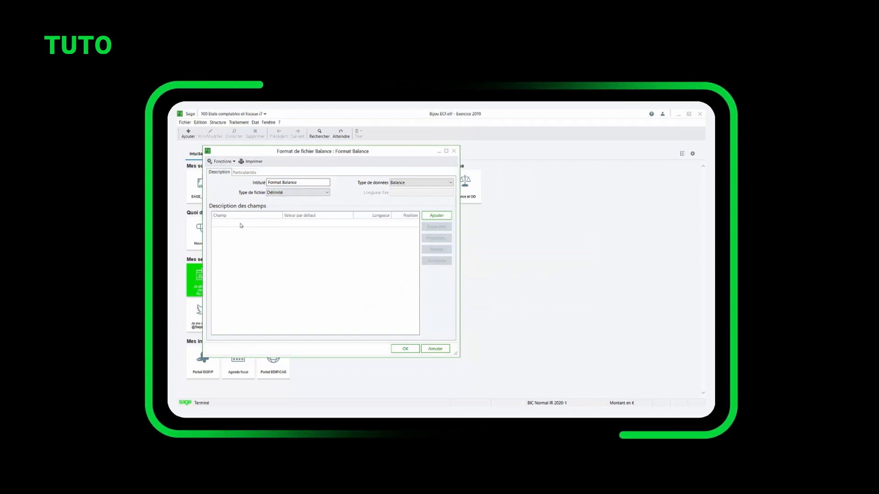
Step: Add the fields N° compte and Intitulé du compte général to the format's field description
left_click(261, 226)
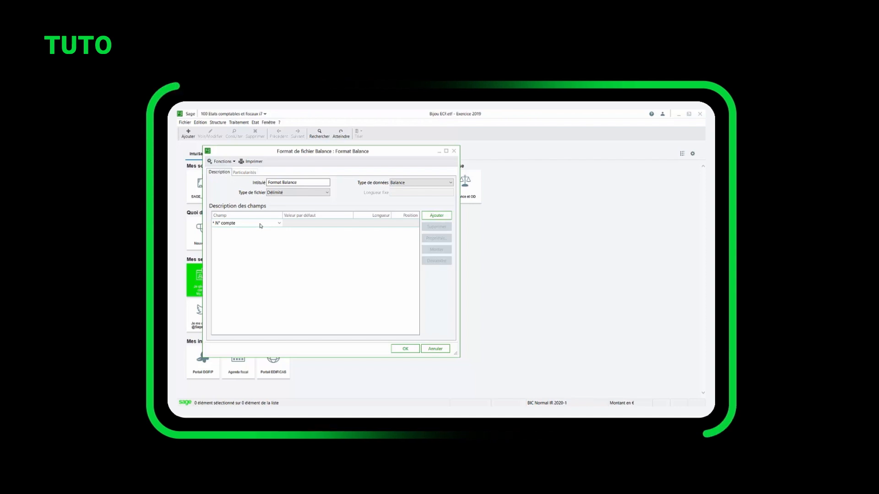
left_click(275, 240)
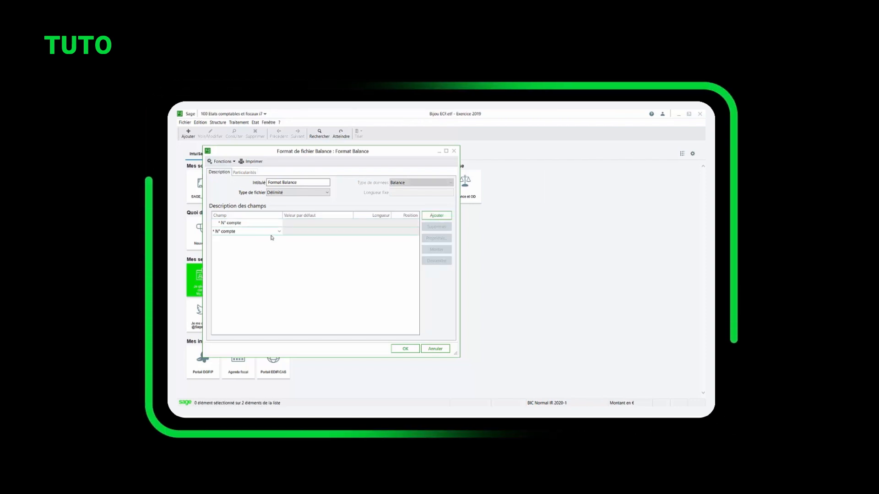
left_click(279, 231)
left_click(243, 238)
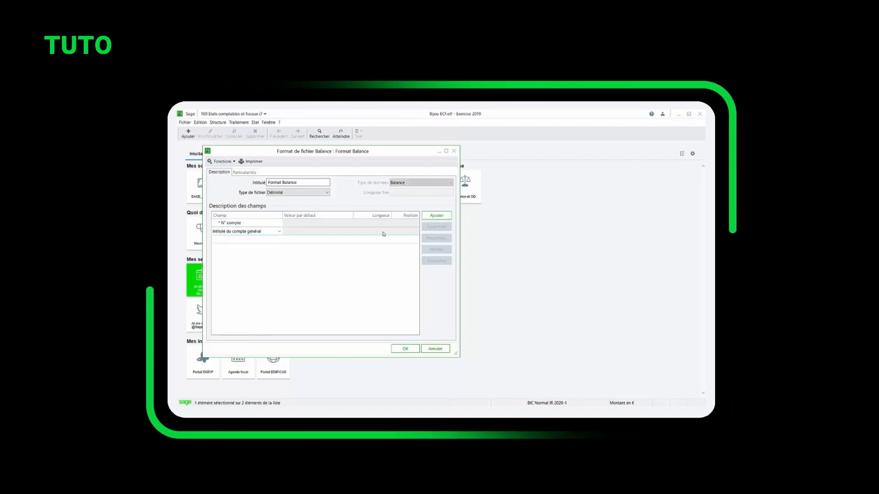
Step: Add the fields Cumul débit and Cumul crédit below the account title field
left_click(436, 216)
left_click(234, 239)
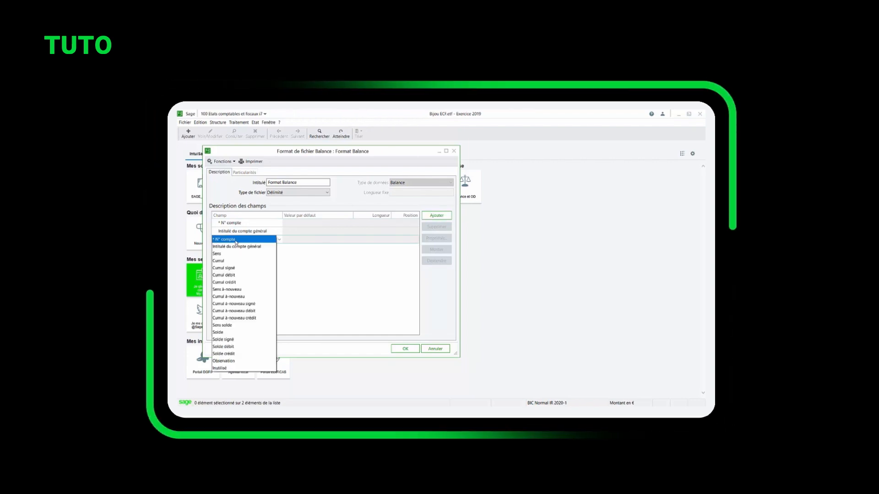
left_click(235, 275)
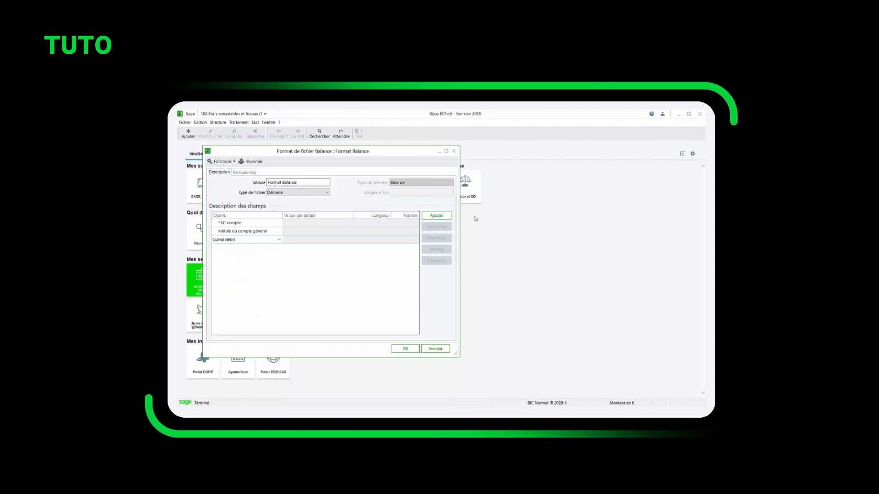
left_click(446, 218)
left_click(245, 248)
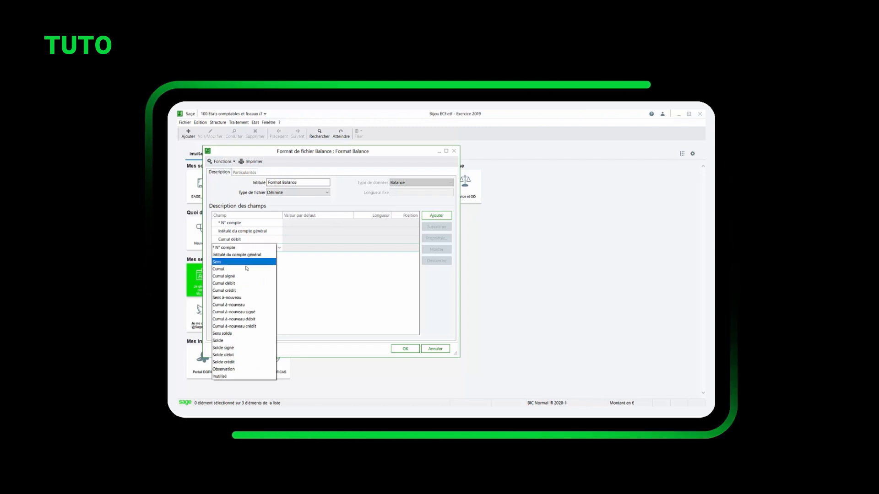
left_click(246, 292)
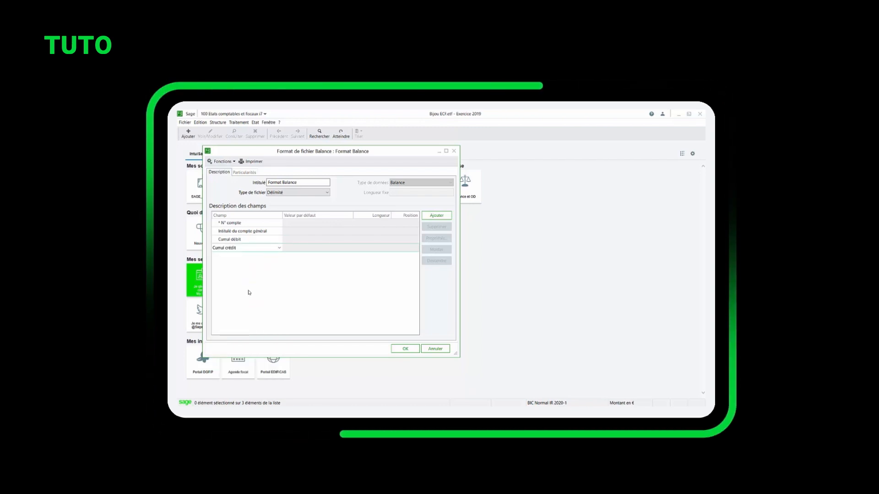
Step: Add the fields Solde débit and Solde crédit to the end of the field description
left_click(437, 215)
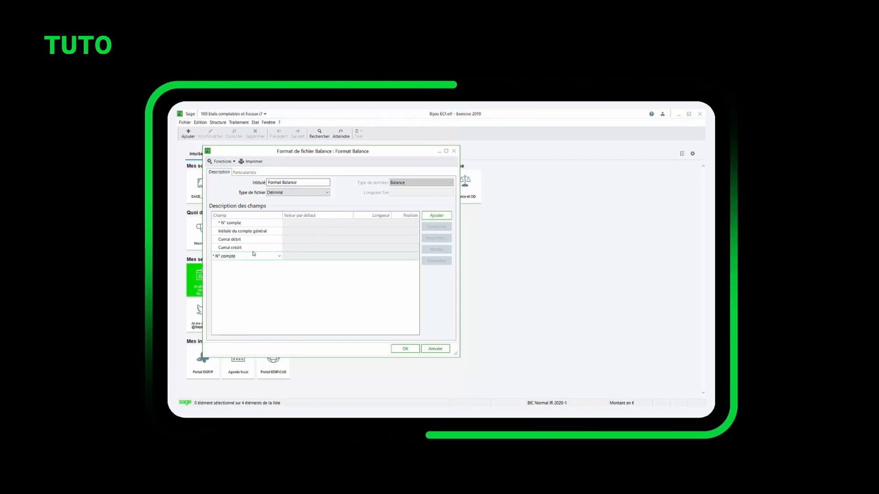
left_click(246, 256)
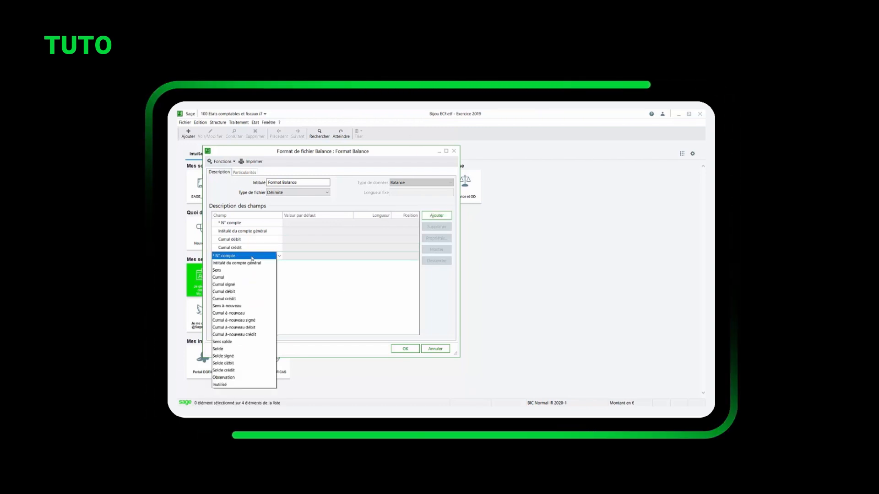
left_click(237, 364)
left_click(439, 216)
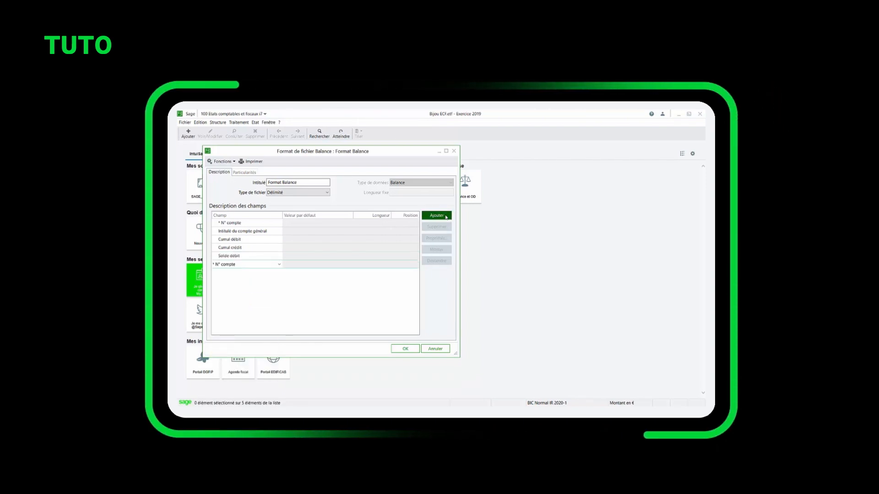
left_click(237, 265)
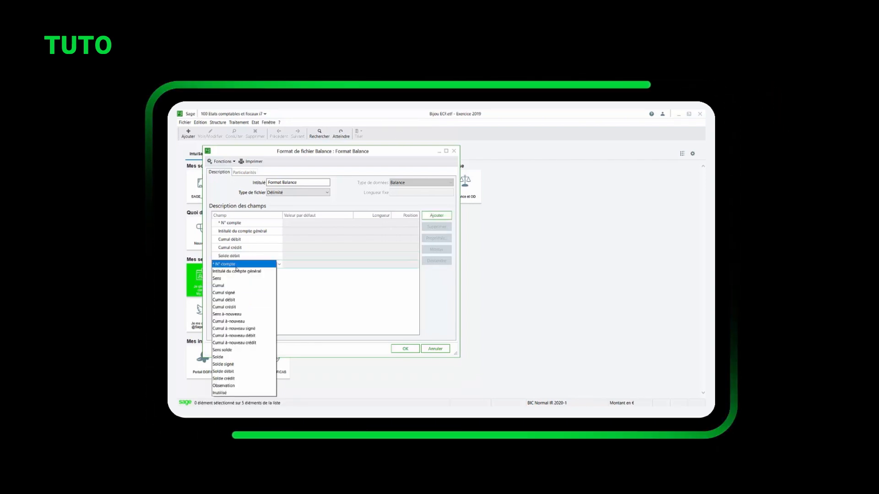
left_click(246, 379)
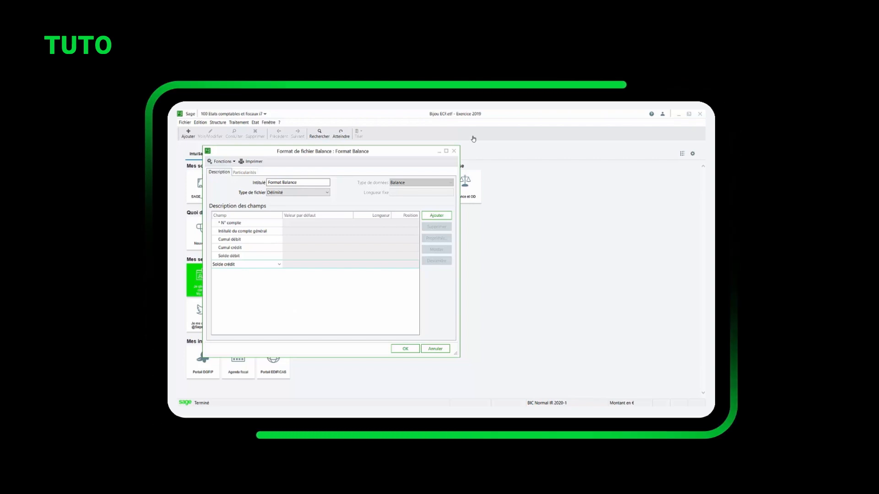
Step: In the format's particularities, set the record start to 2 and keep the file header at Aucun
left_click(242, 173)
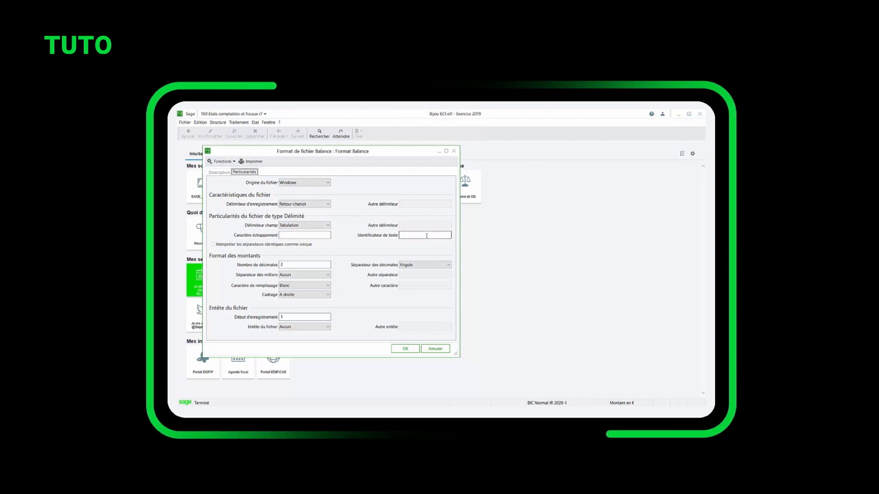
left_click(427, 236)
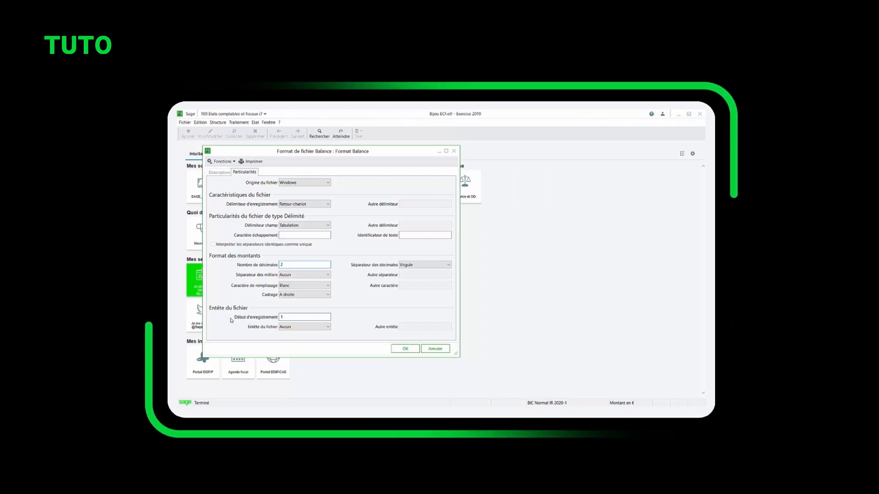
left_click(295, 316)
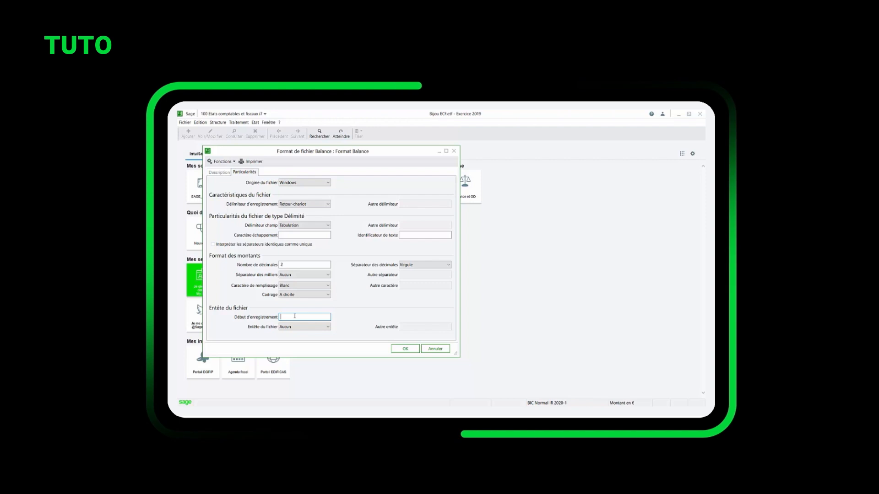
key("BackSpace")
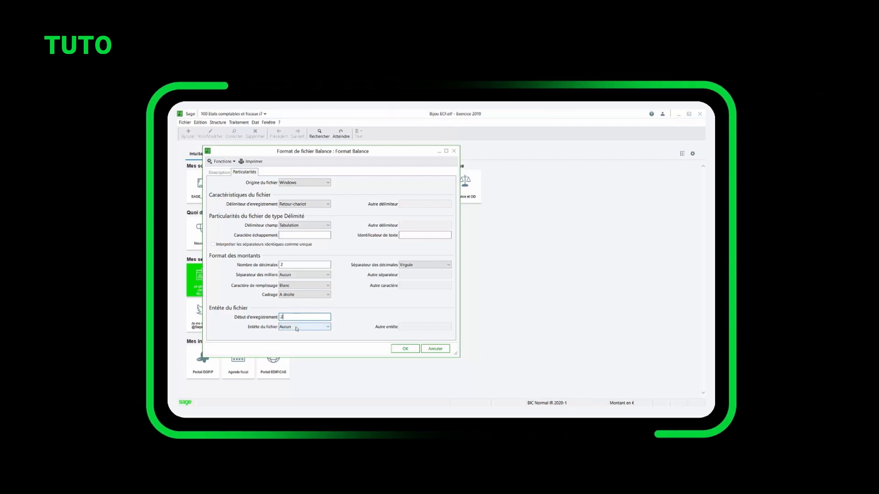
left_click(297, 327)
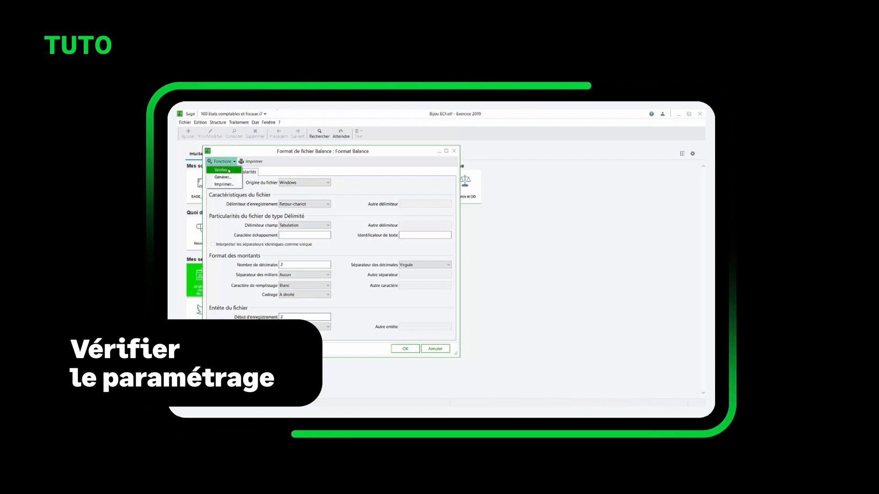
Step: Verify the format's structure against the file Balance Excel.txt and validate the format
left_click(228, 170)
left_click(289, 241)
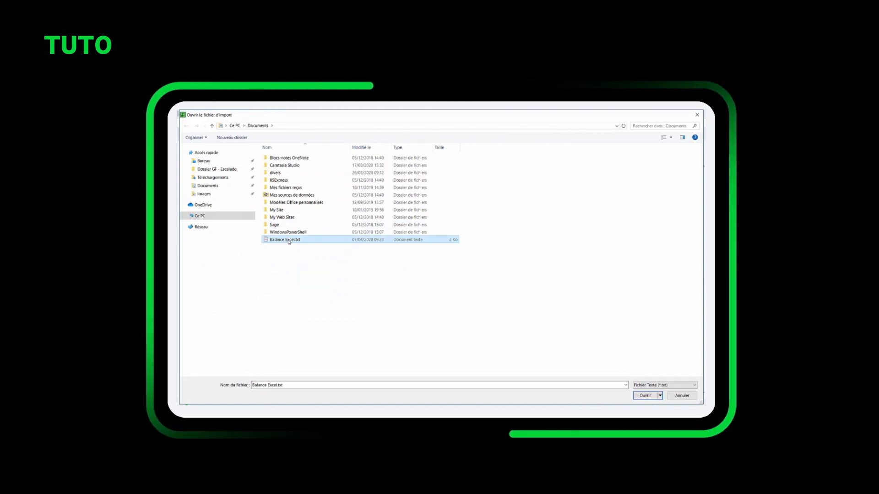
left_click(644, 396)
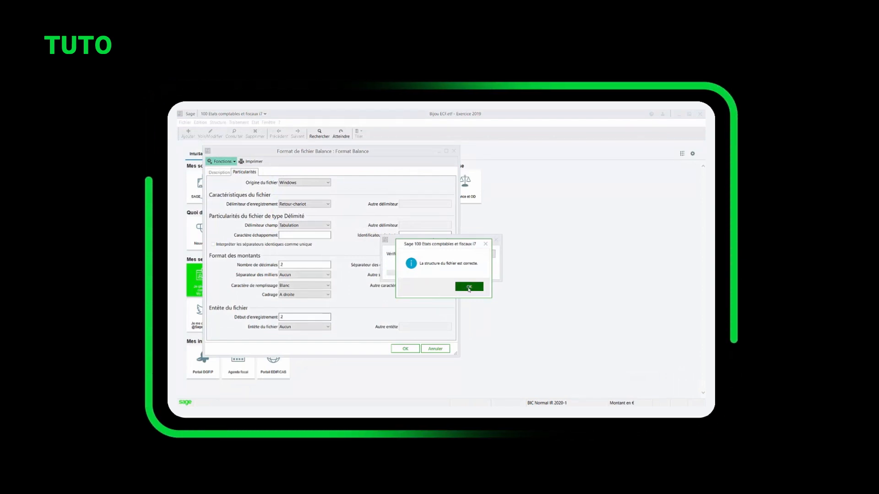
left_click(468, 289)
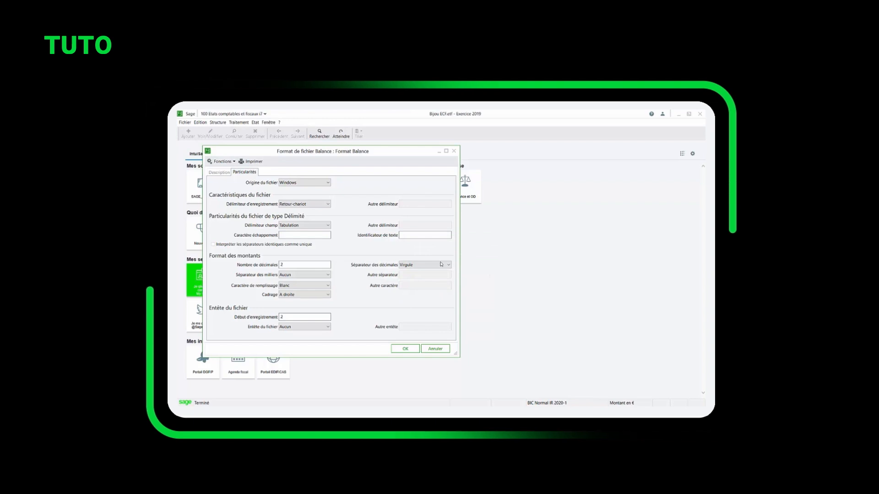
left_click(406, 349)
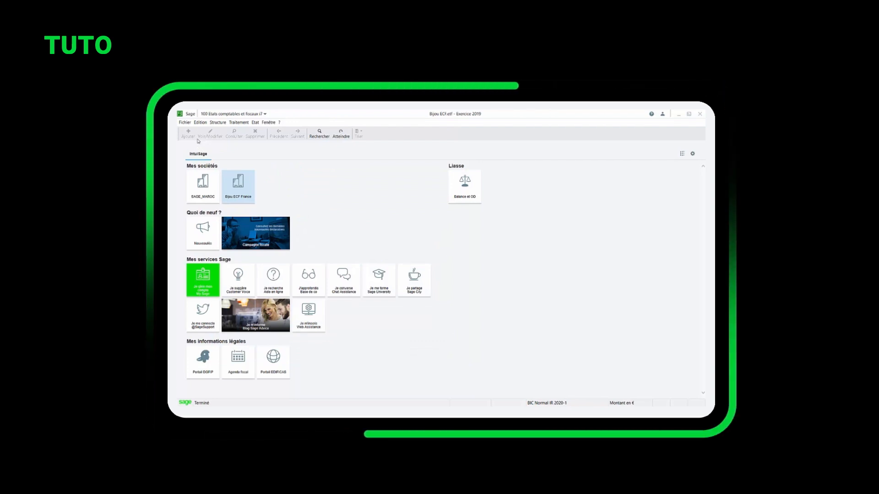
Step: In the company's Liasse settings, assign Format Balance.eet as the import format and Balance Excel.txt as the balance file
left_click(185, 122)
left_click(205, 160)
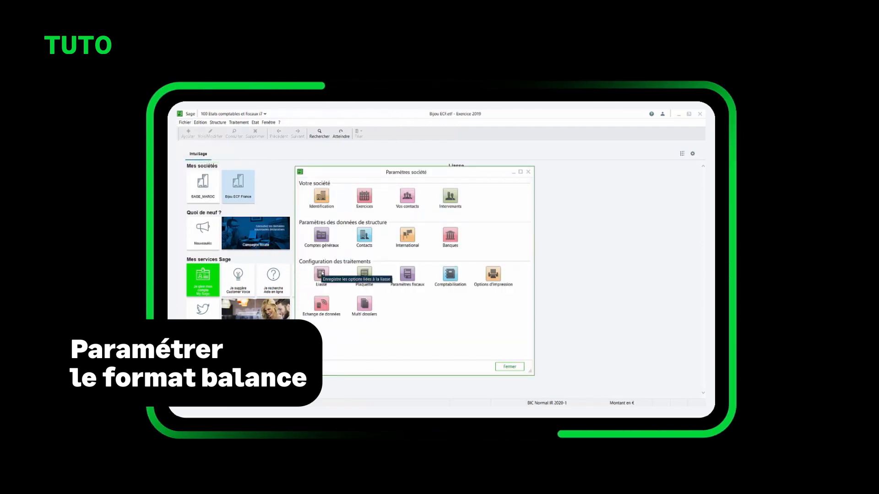
left_click(321, 274)
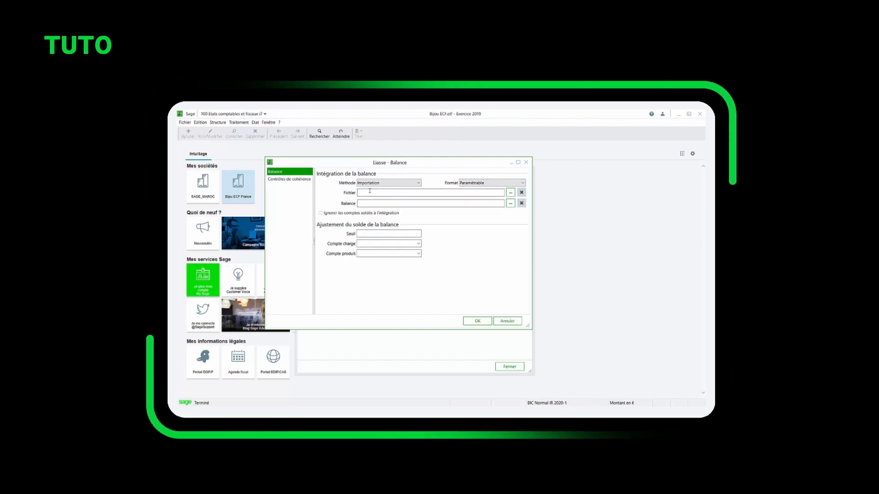
left_click(511, 193)
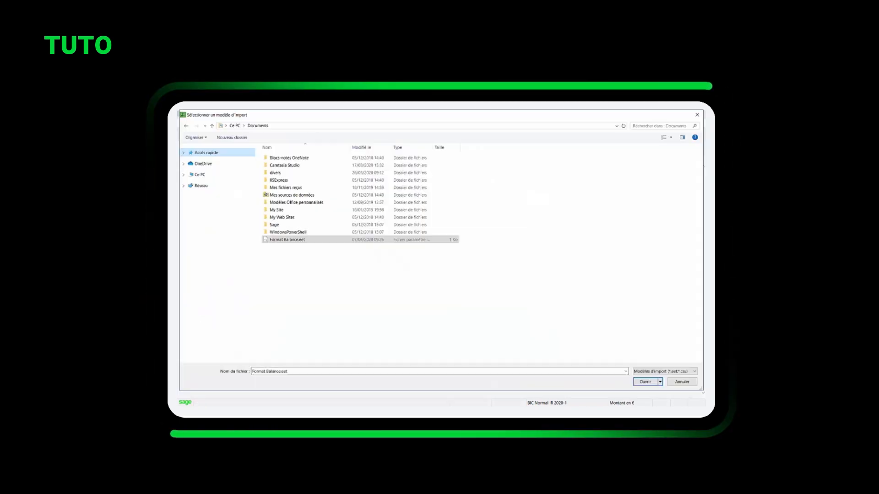
left_click(644, 381)
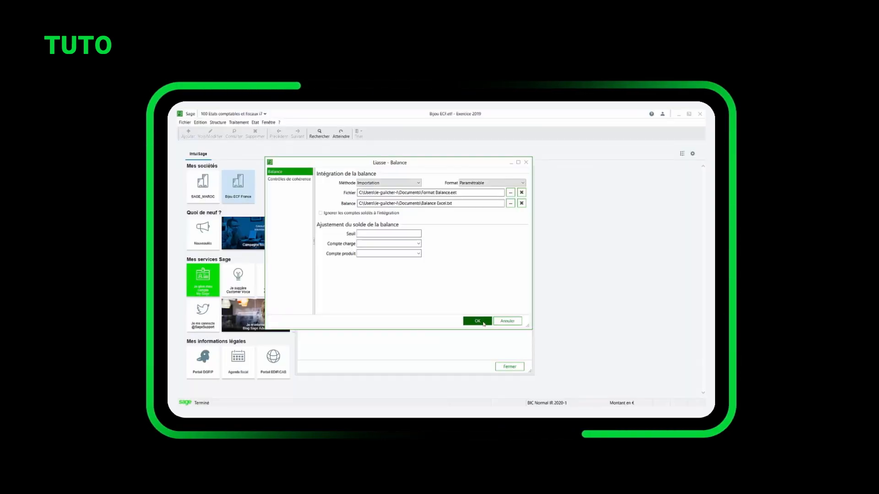
left_click(483, 322)
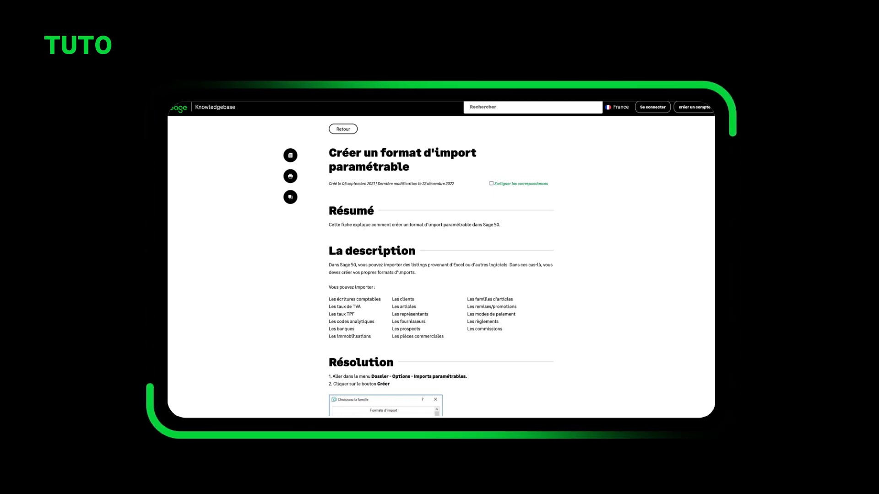
Step: Switch to the Sage Knowledgebase and read through the article on creating a customizable import format, down to its related solutions
scroll(441, 259, "down", 9)
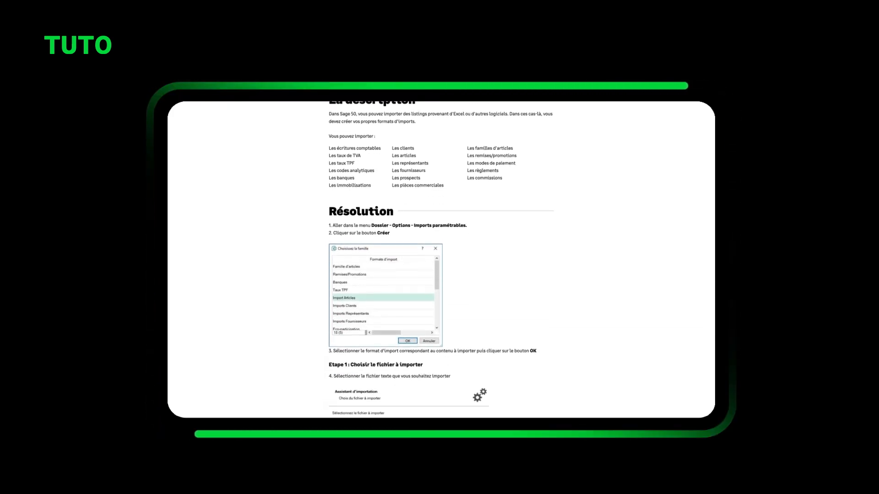
scroll(441, 260, "down", 7)
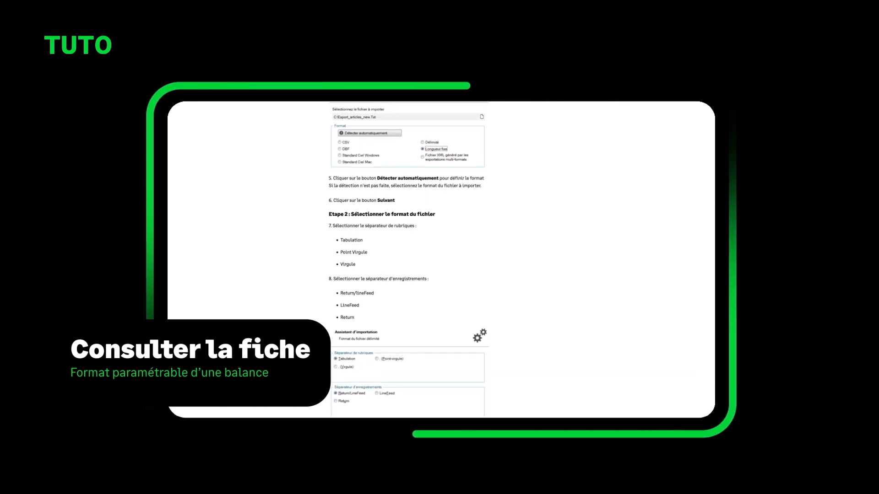
scroll(408, 260, "down", 5)
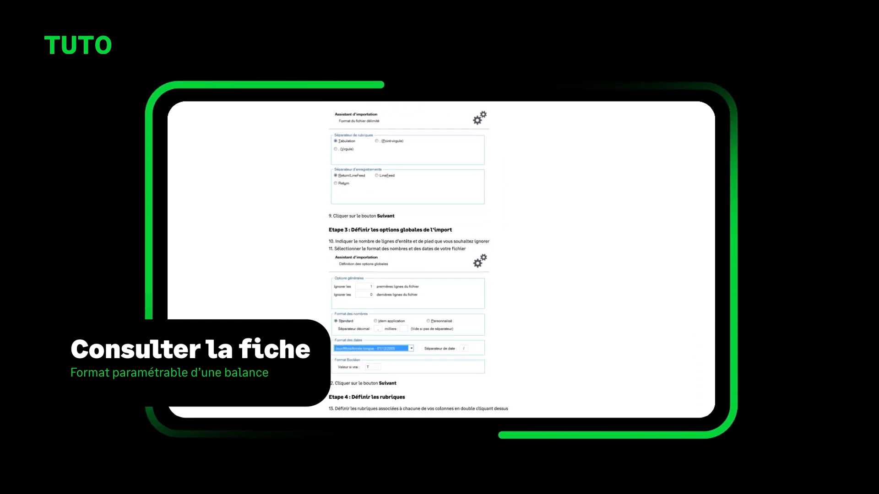
scroll(441, 260, "down", 4)
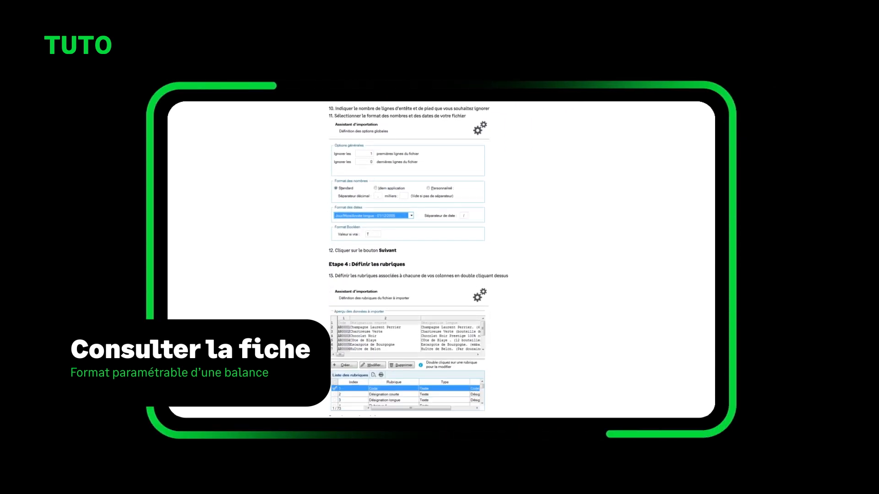
scroll(442, 260, "down", 4)
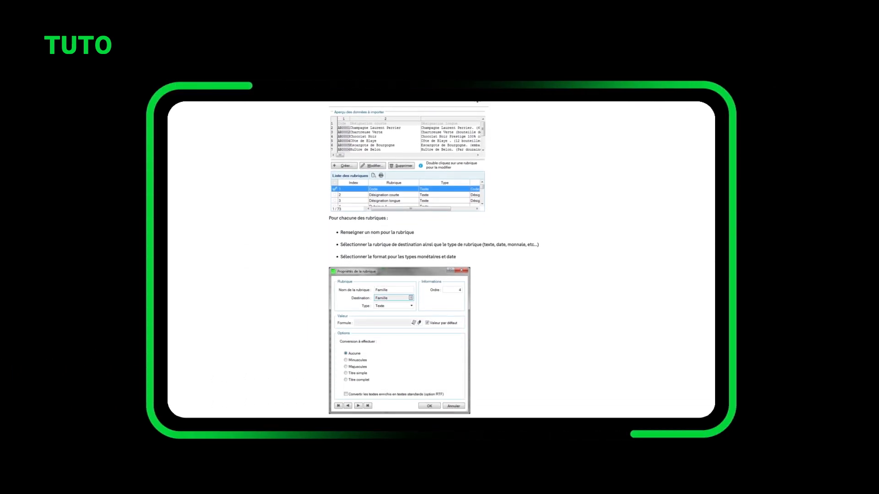
scroll(442, 260, "down", 5)
scroll(441, 260, "down", 3)
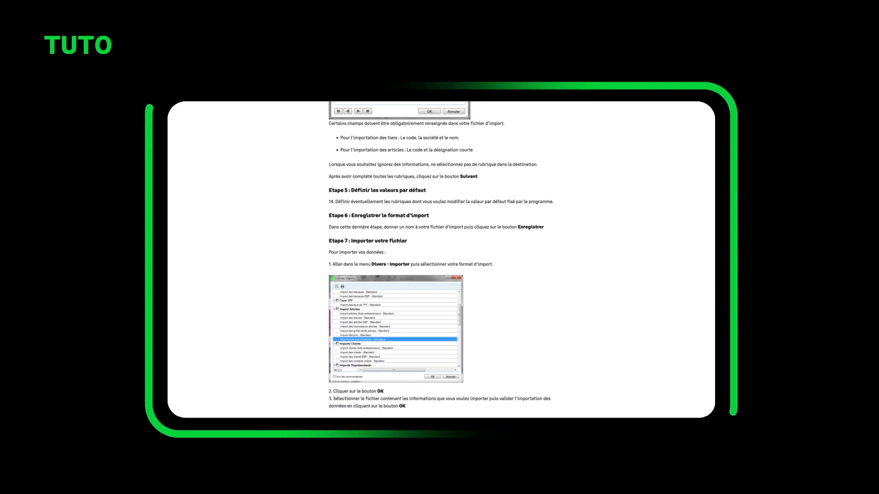
scroll(441, 259, "down", 4)
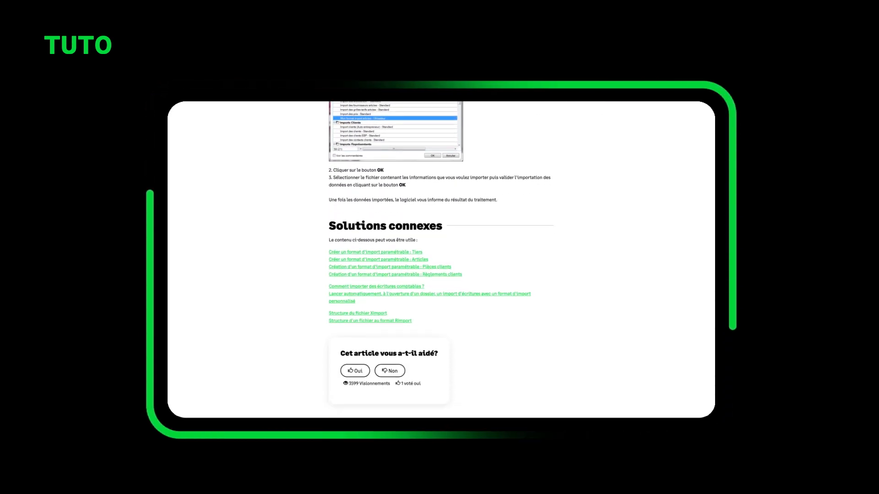